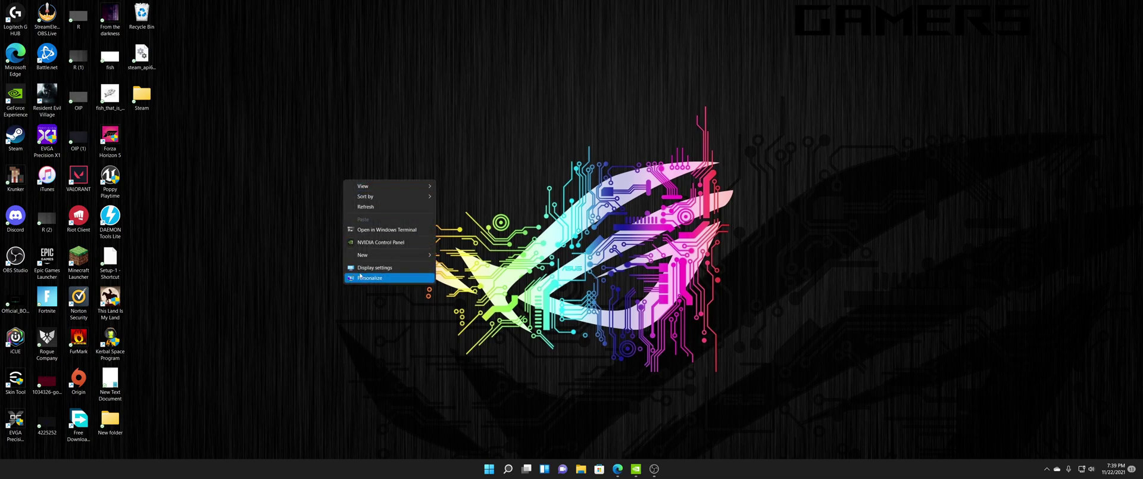
Open NVIDIA Control Panel, browse the 3D settings pages, and open Image Scaling on Manage 3D Settings
click(386, 243)
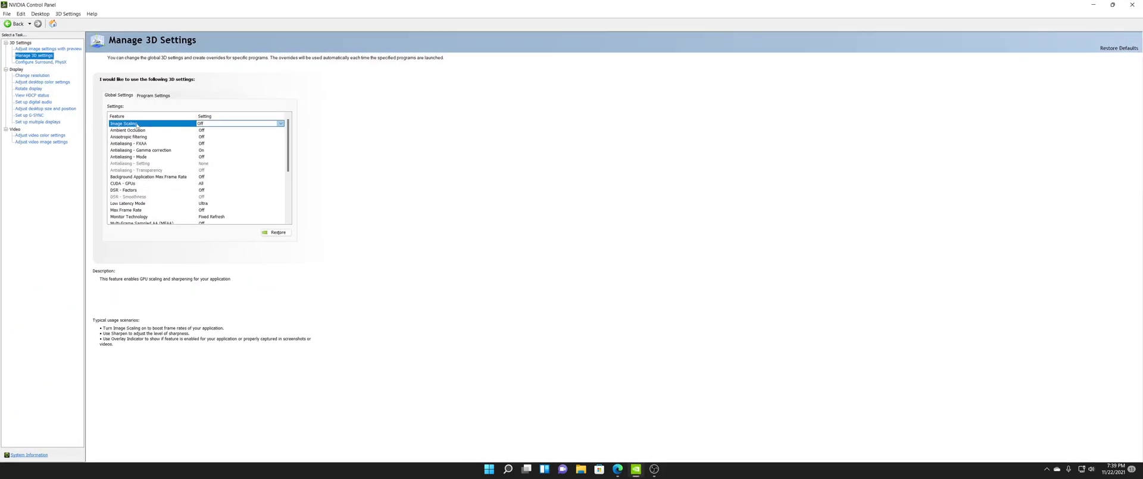
click(37, 62)
click(36, 50)
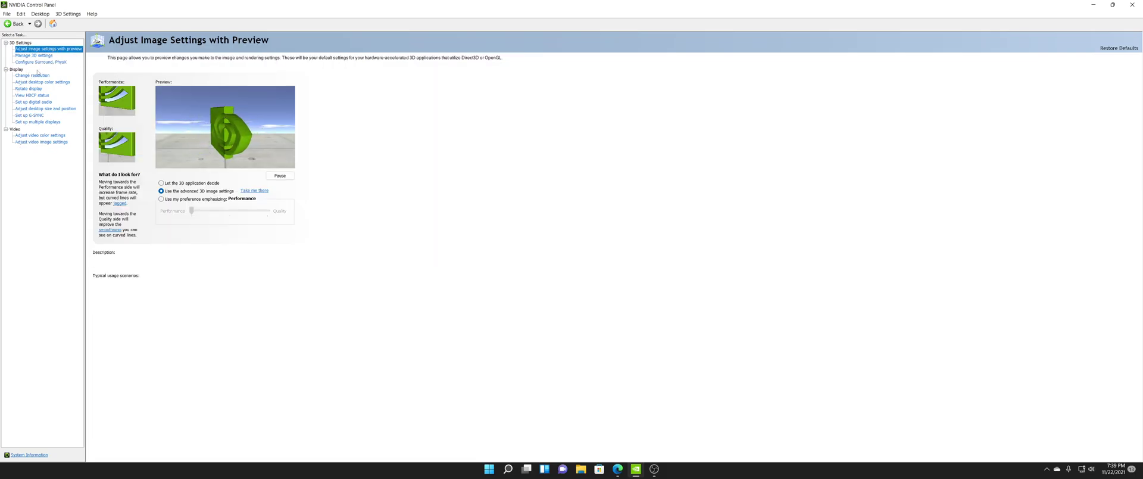
click(22, 56)
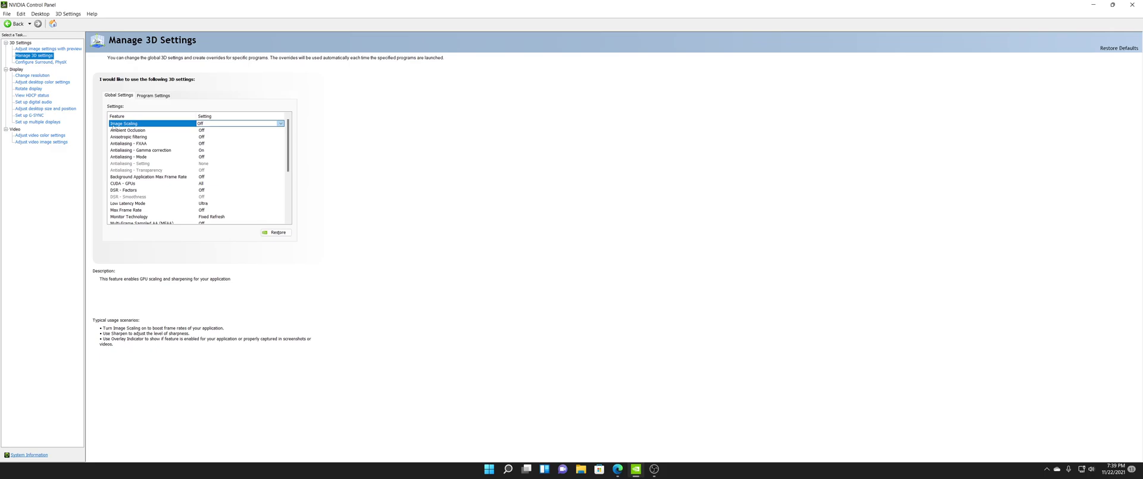
click(203, 124)
Turn Image Scaling On (GPU Scaling & Sharpening), adjust the sharpening strength, and confirm
click(210, 153)
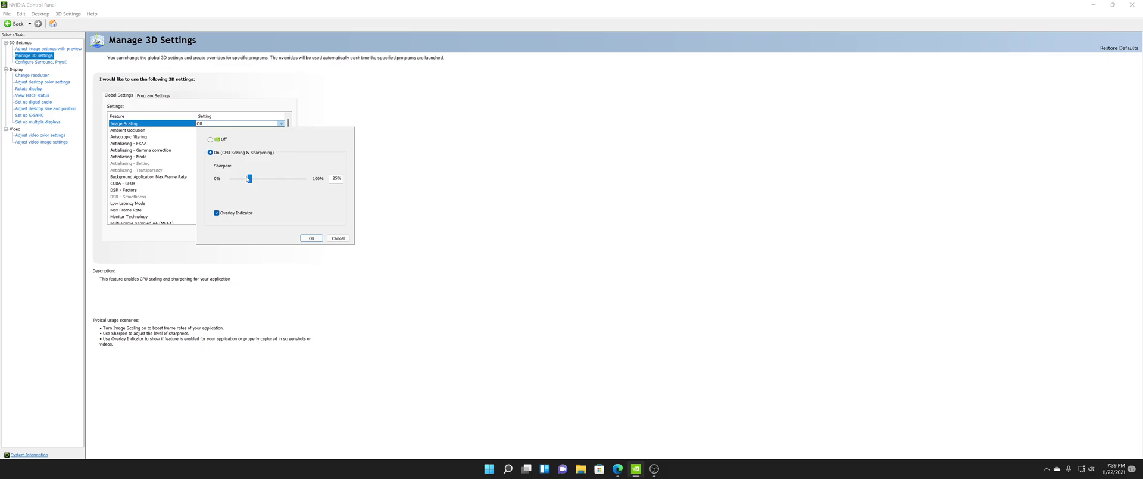
mouse_move(250, 179)
mouse_down()
mouse_move(262, 183)
mouse_move(250, 183)
mouse_up()
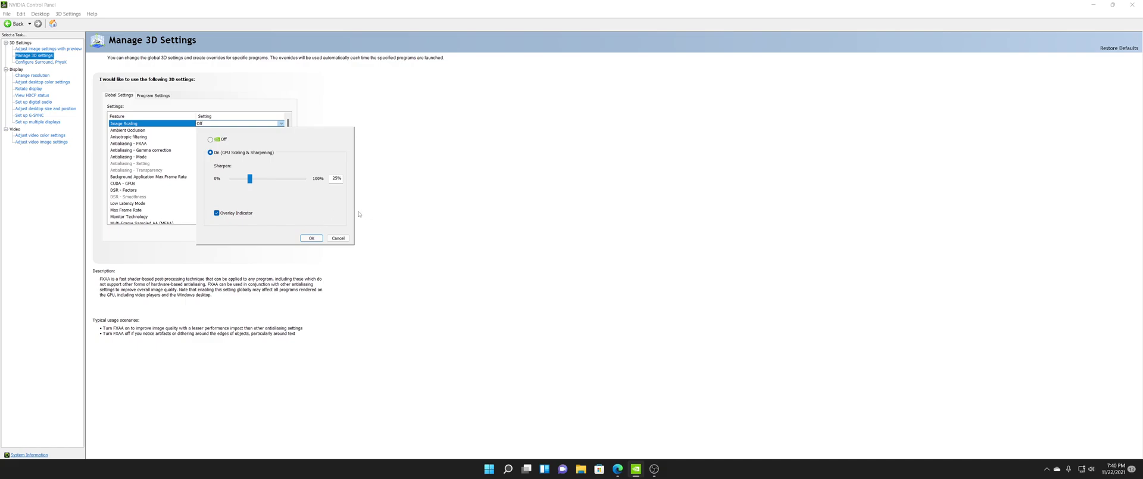
click(311, 238)
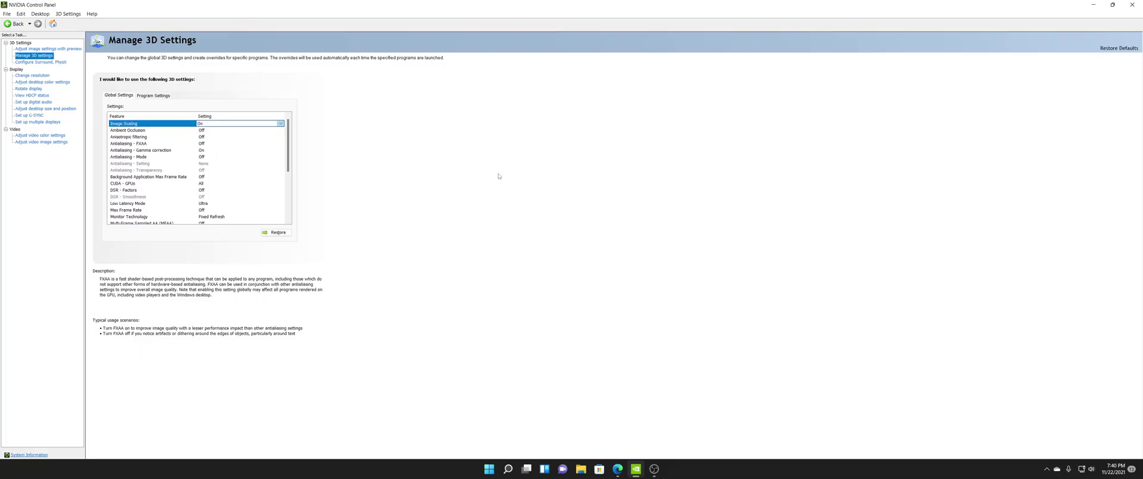
Recheck the Image Scaling options, then go to the Change Resolution page
click(259, 124)
click(365, 145)
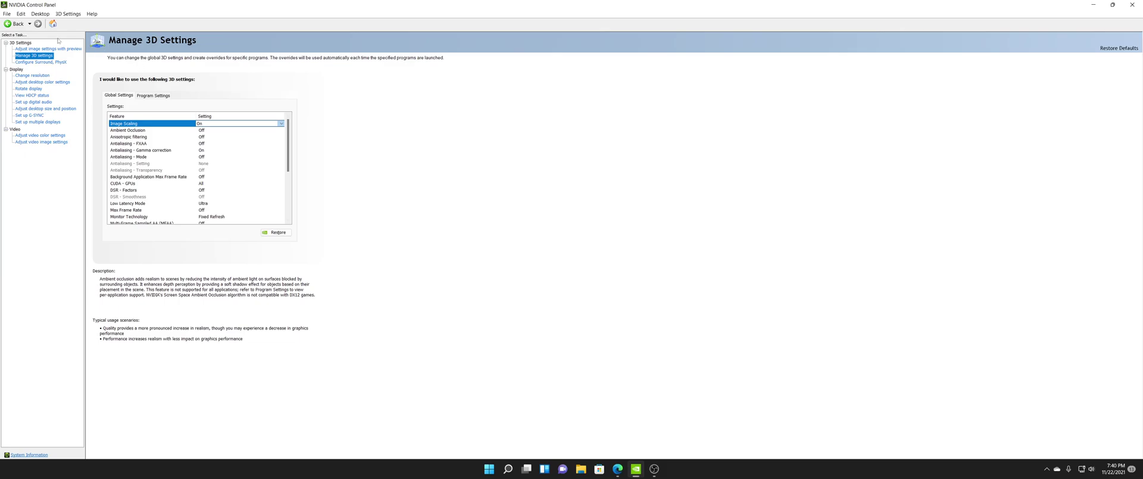
click(32, 75)
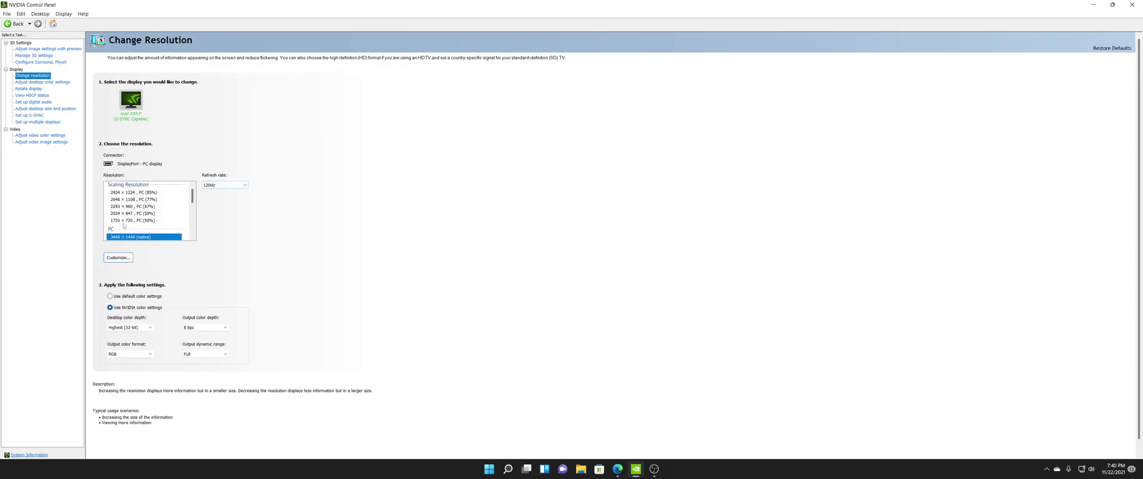
Browse the scaling resolutions from 2924 × 1224 to 1720 × 720 and select 2024 × 847 (59%)
click(130, 192)
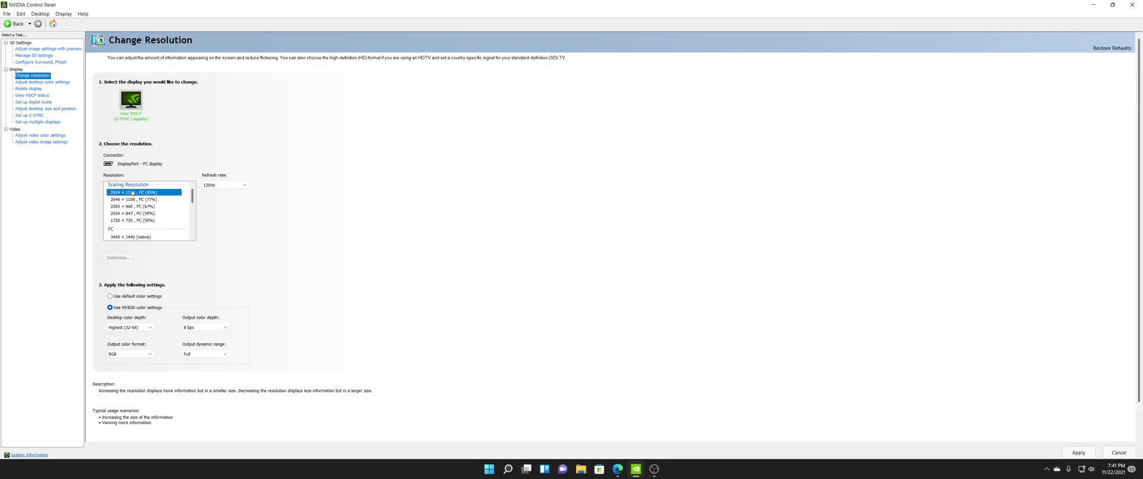
scroll(119, 192, up, 1)
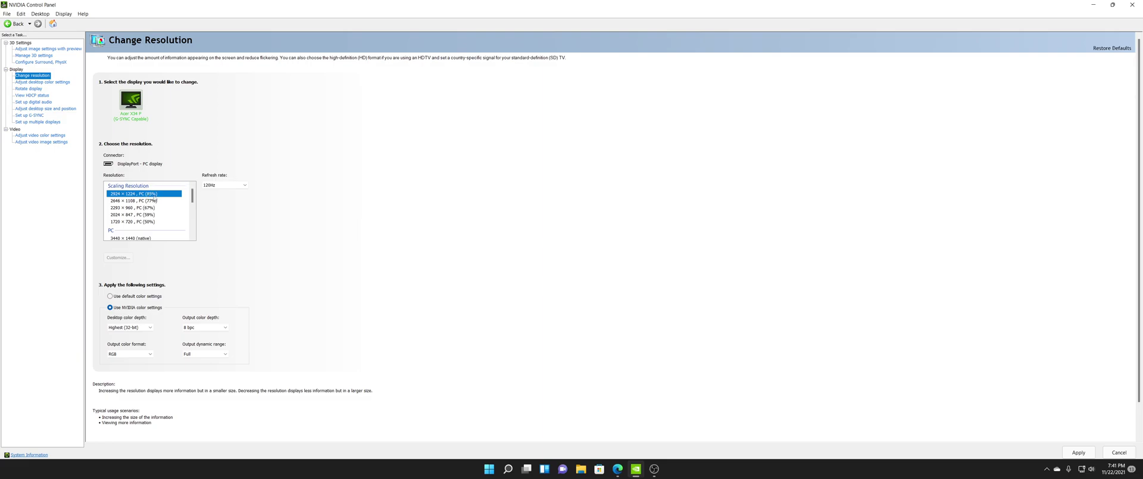
click(150, 223)
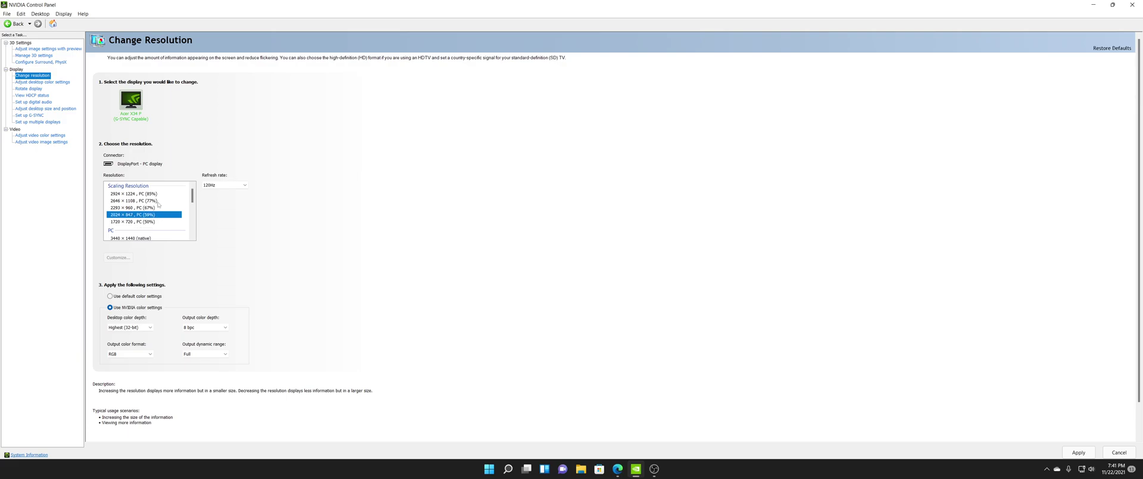
click(147, 195)
mouse_move(155, 201)
mouse_down()
mouse_move(156, 214)
mouse_move(155, 194)
mouse_up()
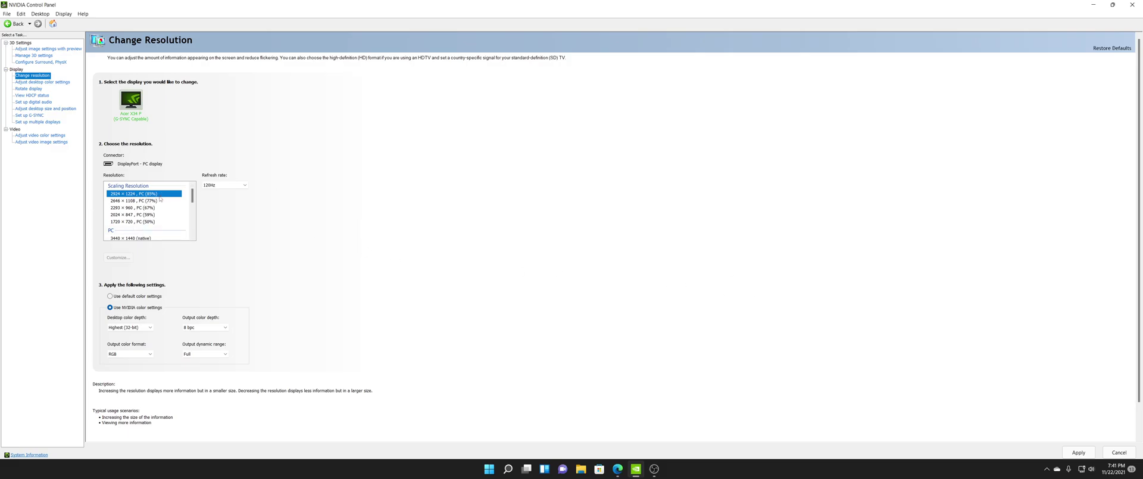
drag(151, 221, 152, 219)
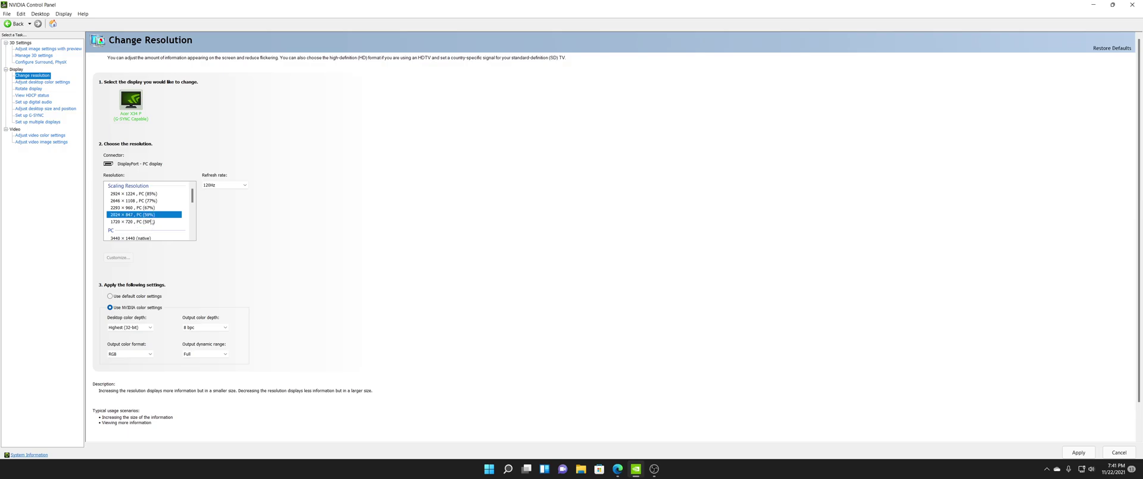
Cycle through the scaling resolutions from 2646 × 1108 down to 1720 × 720 and back to 2924 × 1224
click(153, 200)
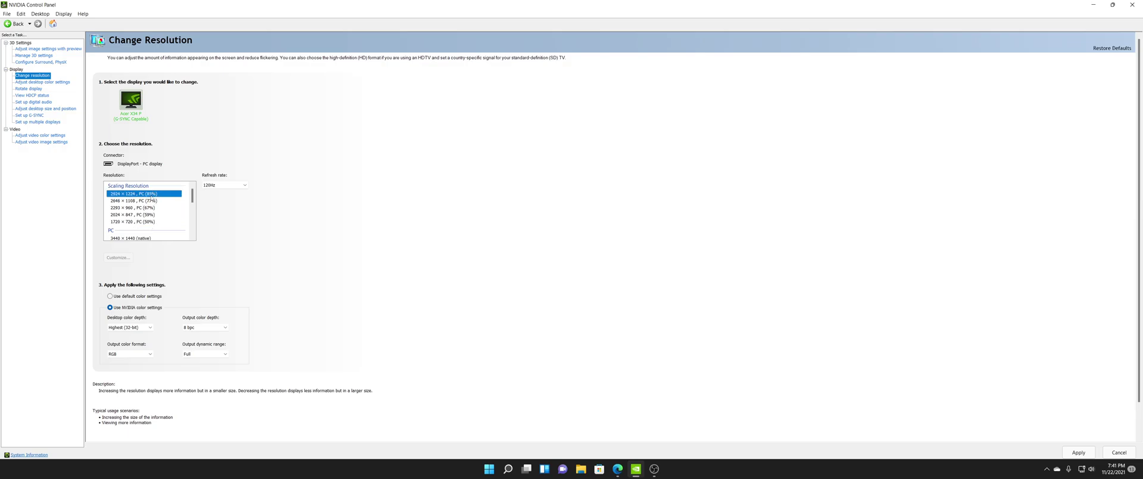
drag(152, 214, 158, 220)
click(149, 224)
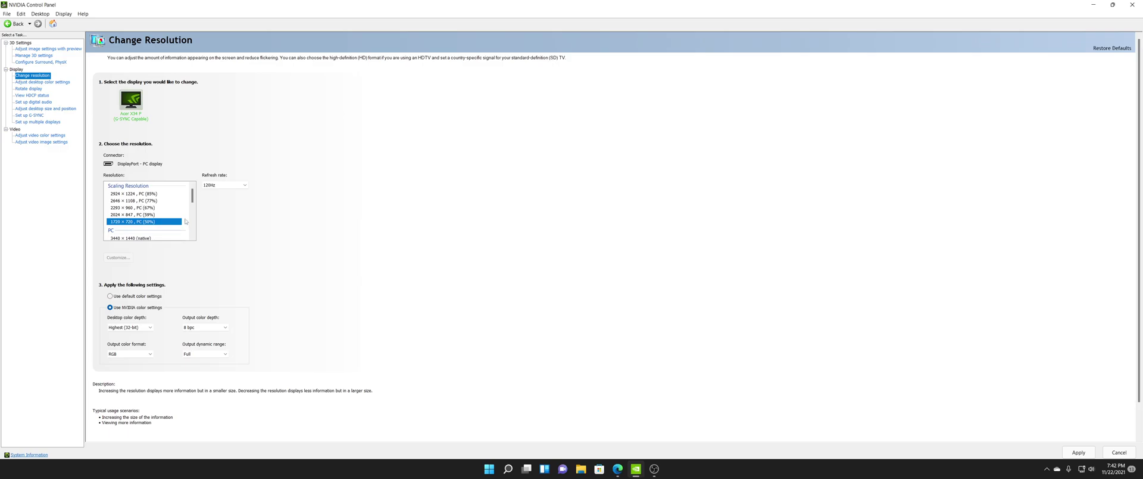
click(149, 208)
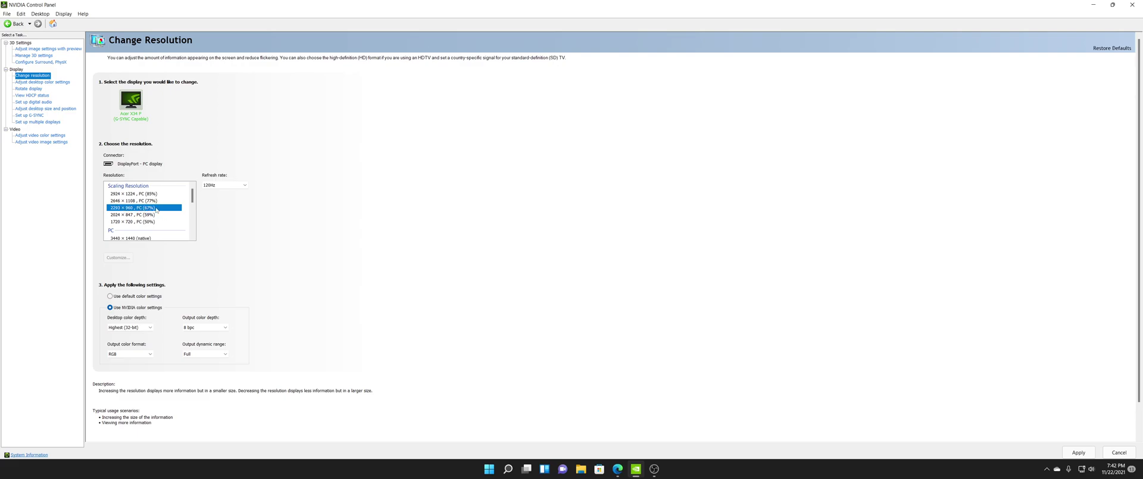
click(156, 201)
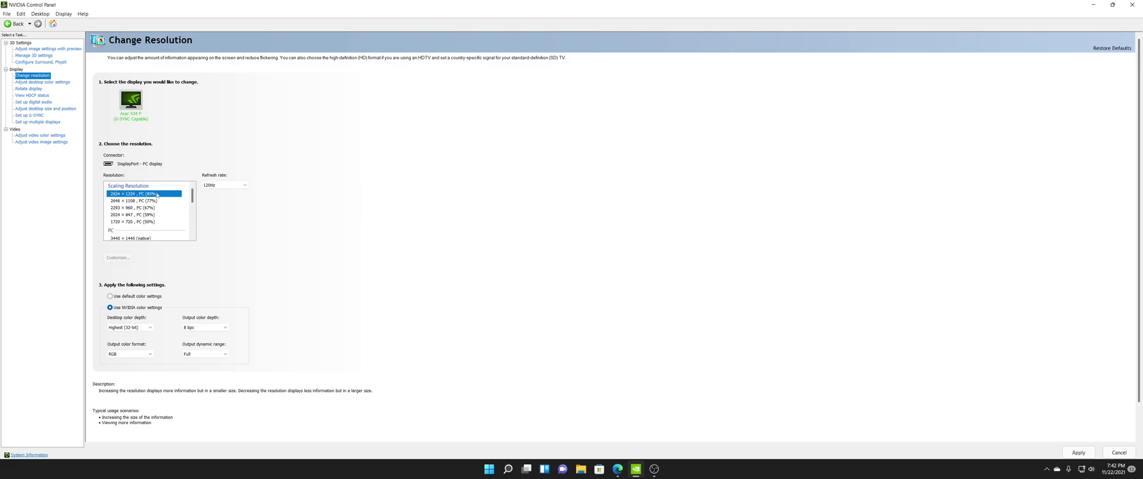
click(157, 195)
Settle on the 1720 × 720 (50%) scaling resolution and reopen the Image Scaling options on Manage 3D Settings
drag(161, 201, 154, 215)
key(Up)
click(153, 221)
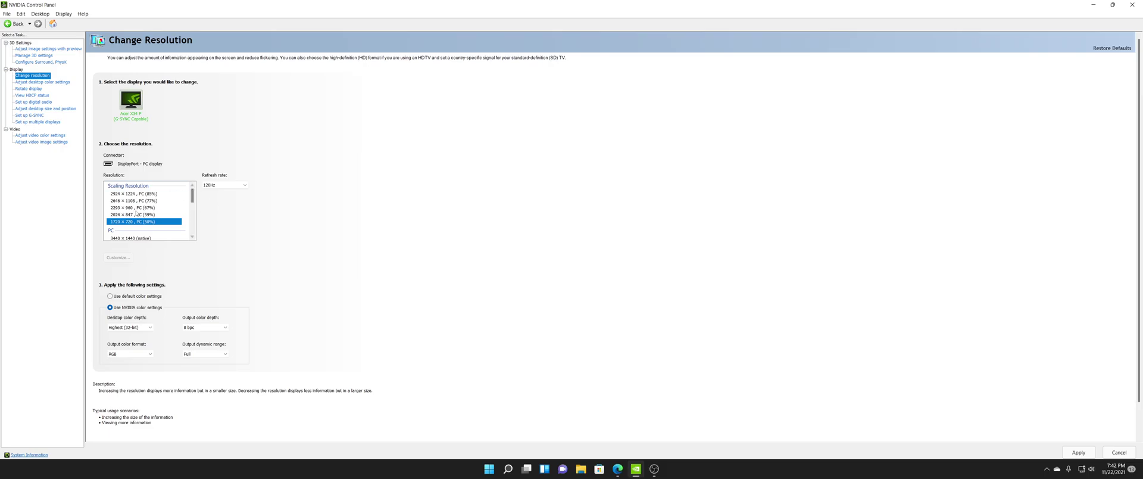
click(34, 55)
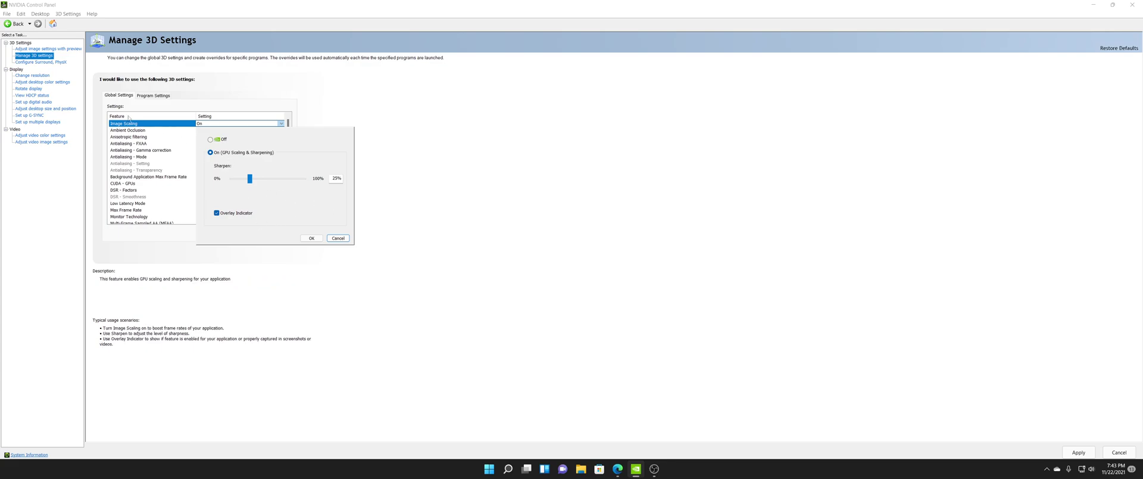
Close the Image Scaling options, return to Change Resolution, and try 2924 × 1224 and 1720 × 720
click(444, 181)
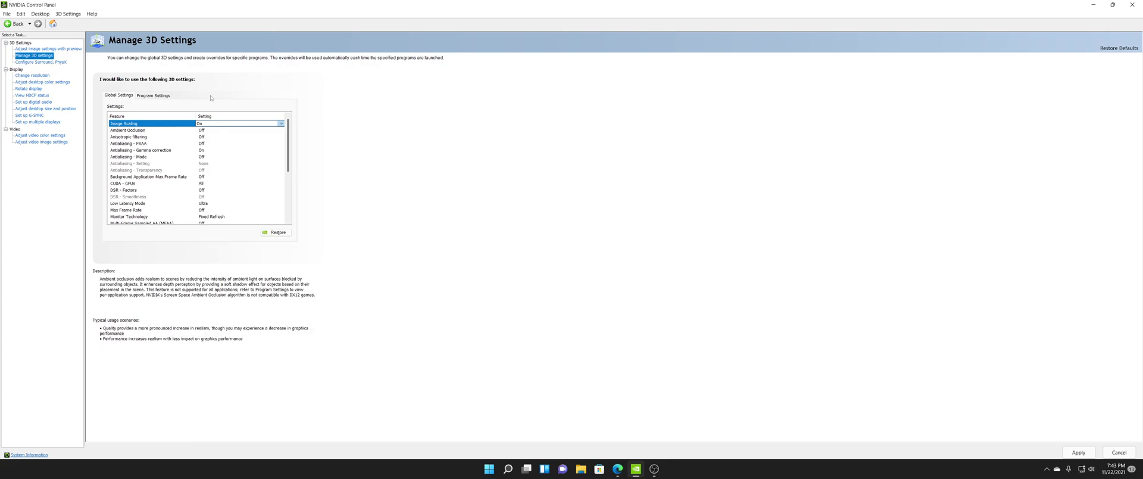
click(27, 76)
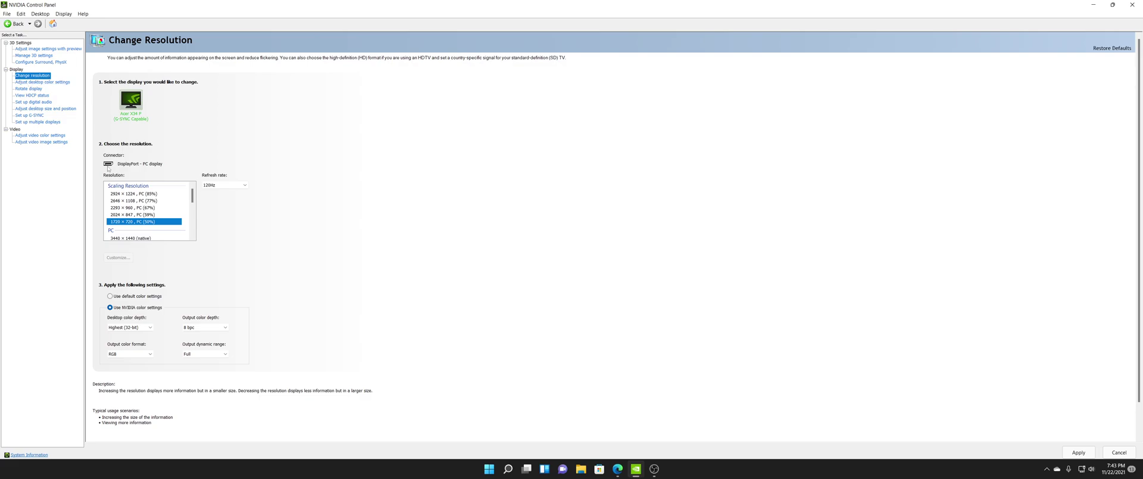
click(147, 194)
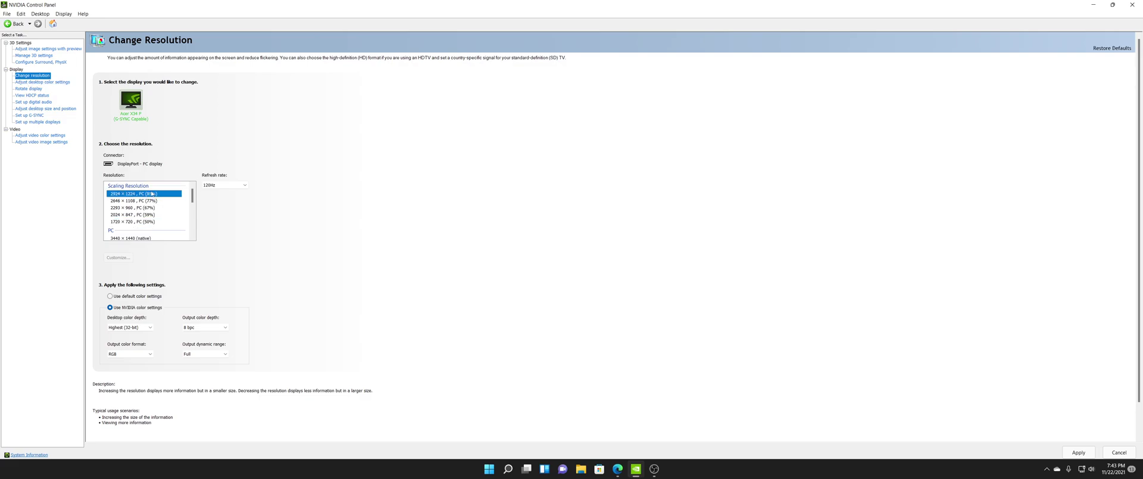
click(151, 222)
key(Up)
key(Up)
key(Up)
key(Up)
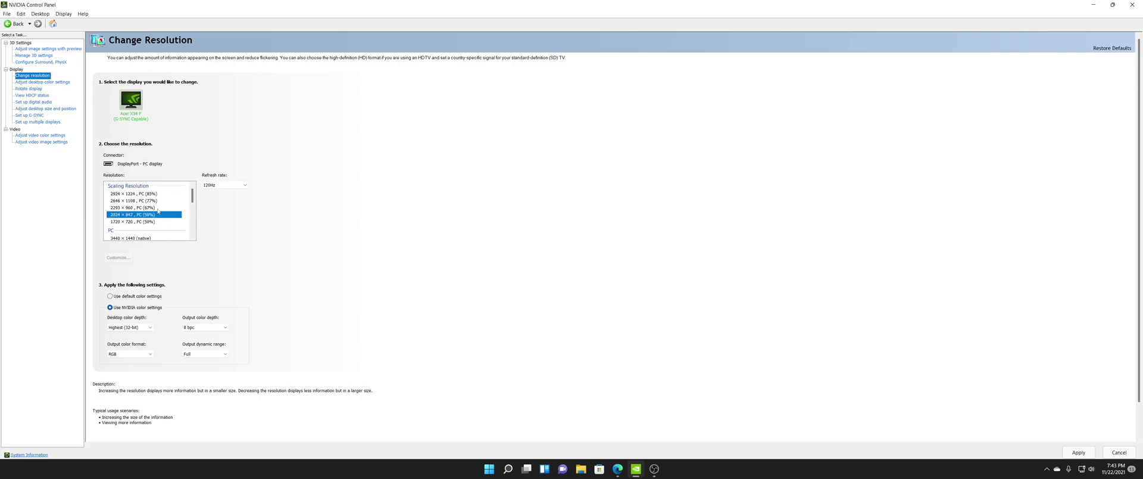
key(Down)
key(Down)
key(Down)
key(Down)
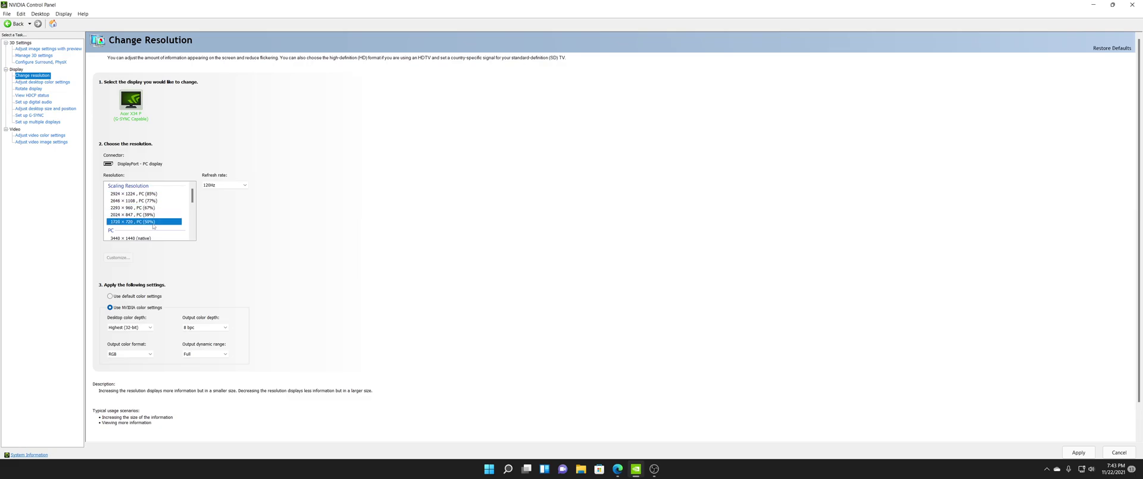
Arrow through the scaling resolutions, settling on 2924 × 1224 (85%)
key(Up)
key(Up)
key(Up)
key(Up)
key(Down)
key(Down)
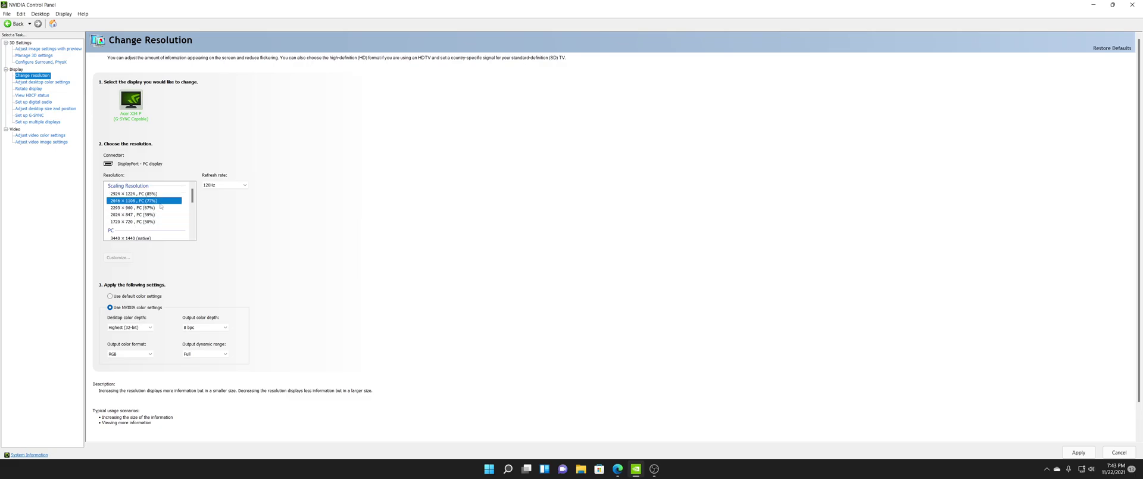
key(Down)
key(Down)
key(Up)
key(Up)
key(Up)
key(Up)
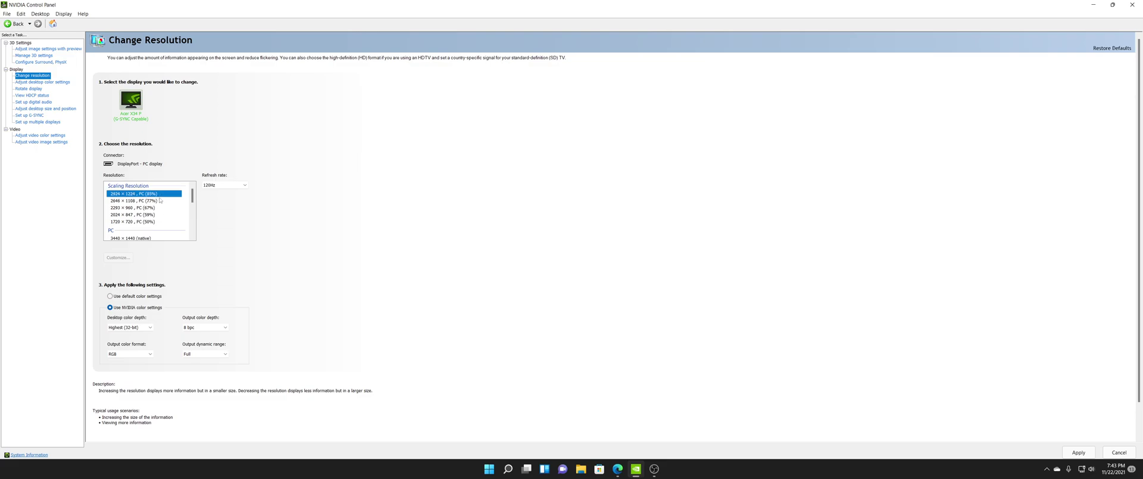
key(Down)
key(Down)
key(Down)
key(Down)
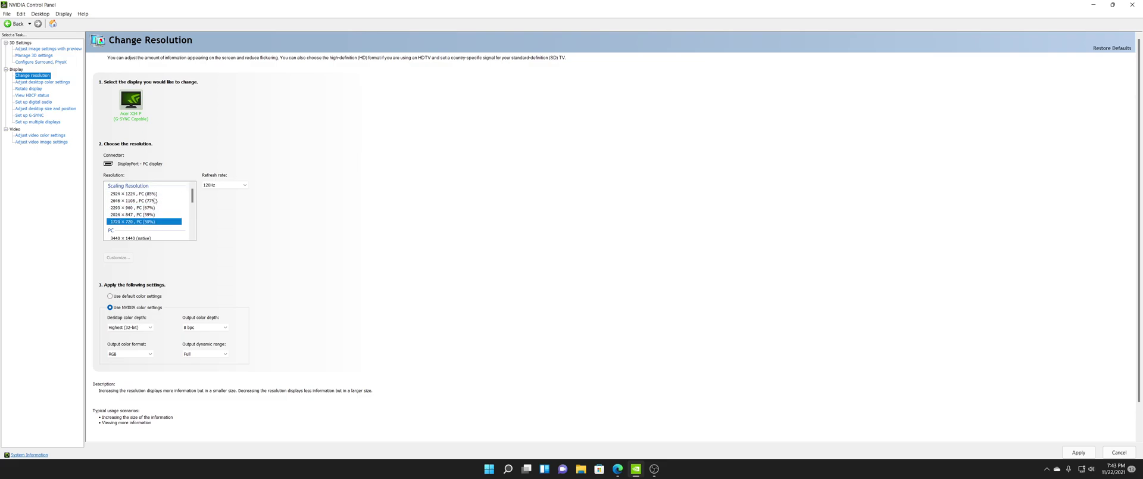
key(Up)
key(Up)
key(Up)
key(Up)
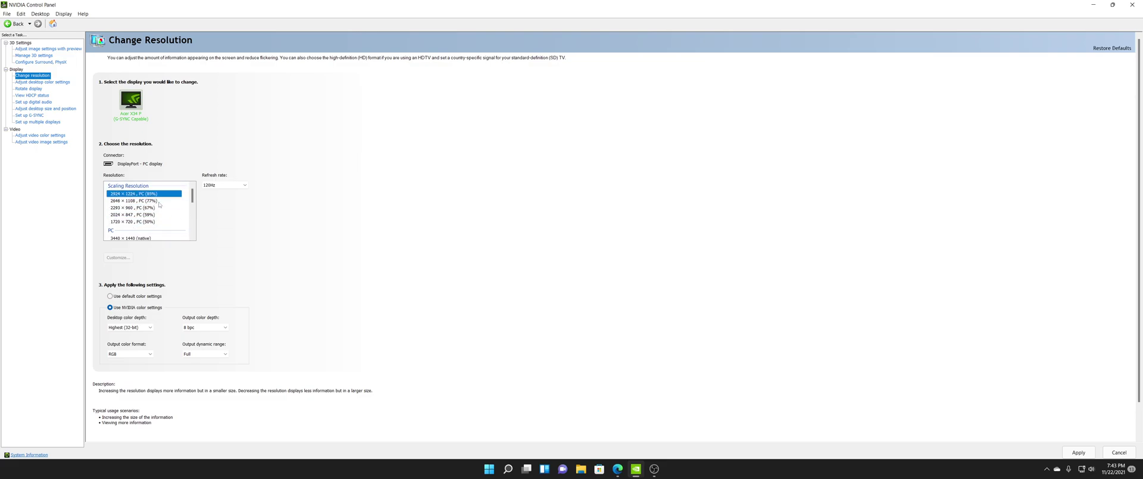
key(Down)
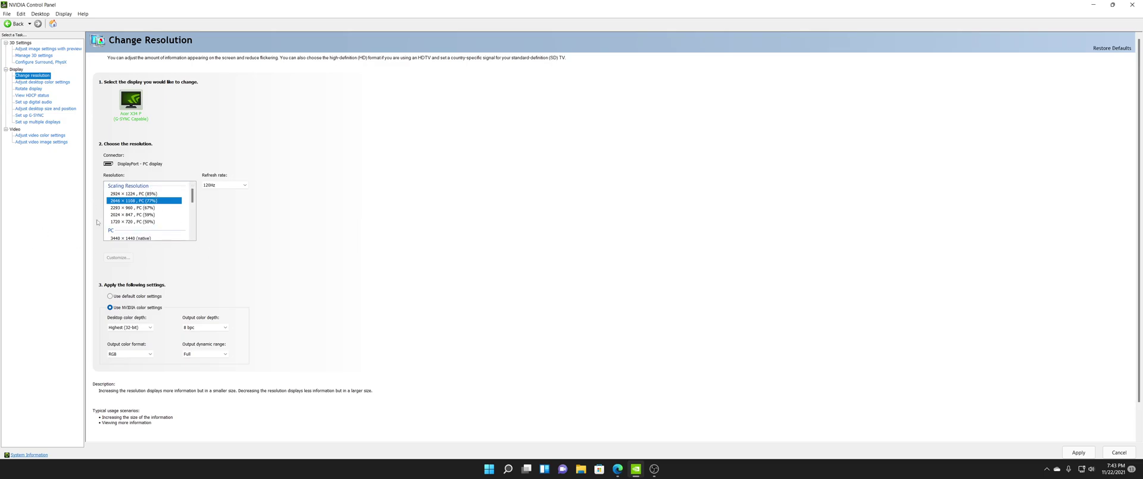
key(Up)
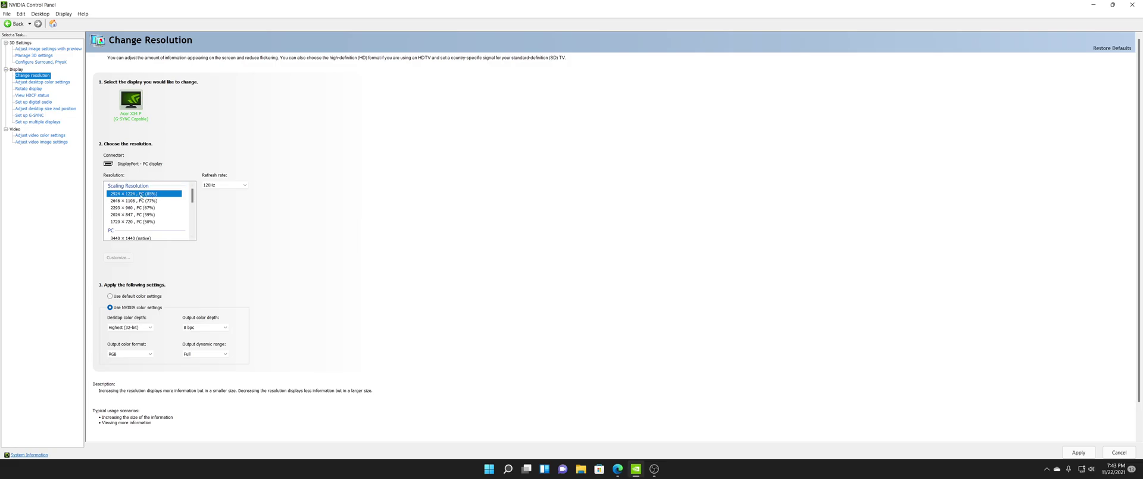
Check the refresh rate list and keep it at 120Hz
click(225, 186)
click(225, 193)
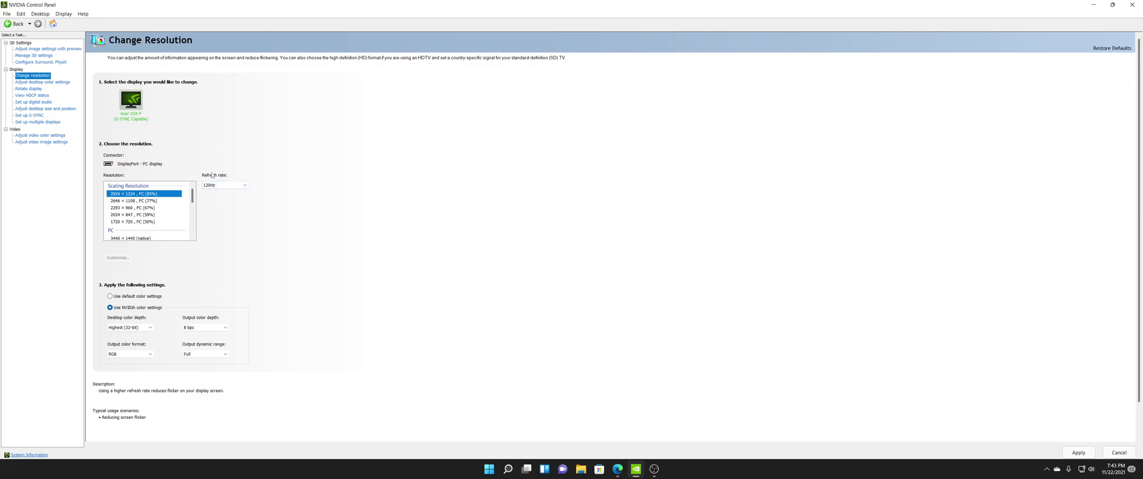
click(226, 185)
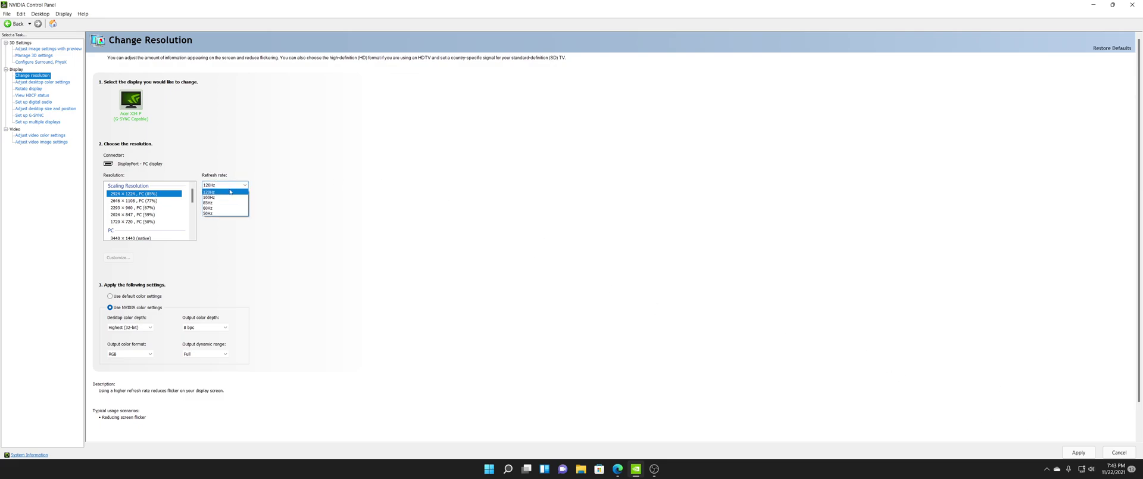
click(230, 191)
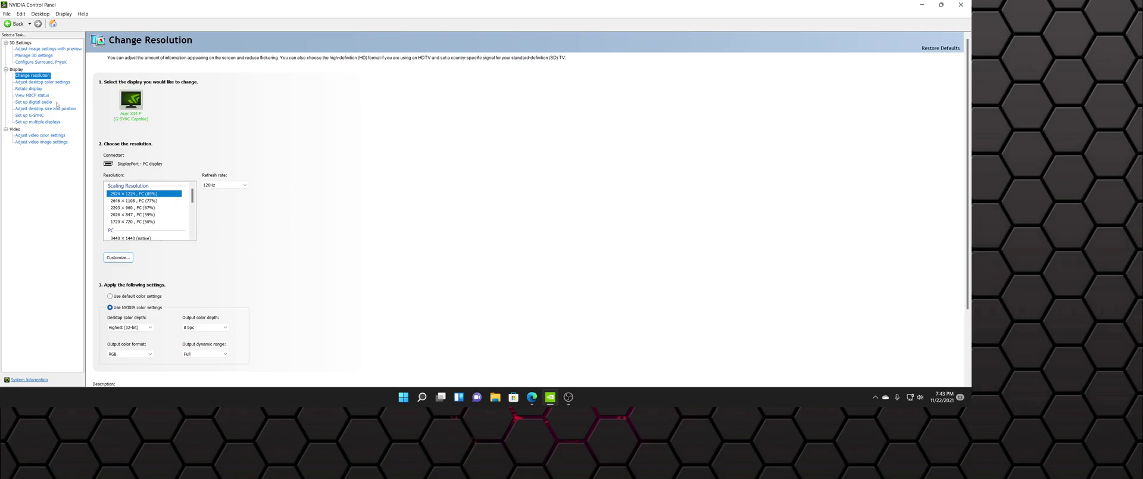
Shrink the NVIDIA window and set the Windows display scale to 100% in Display settings
double_click(443, 6)
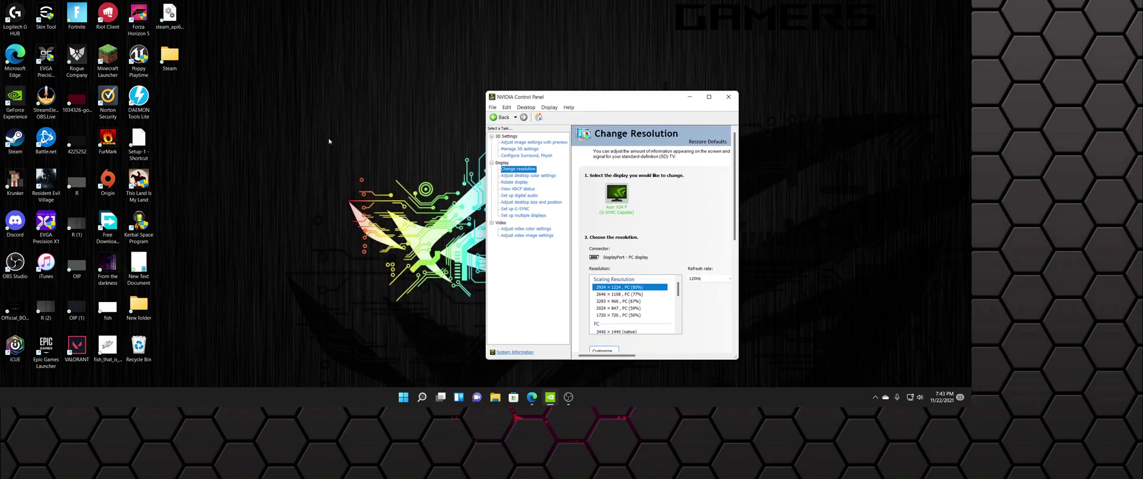
right_click(288, 136)
click(329, 222)
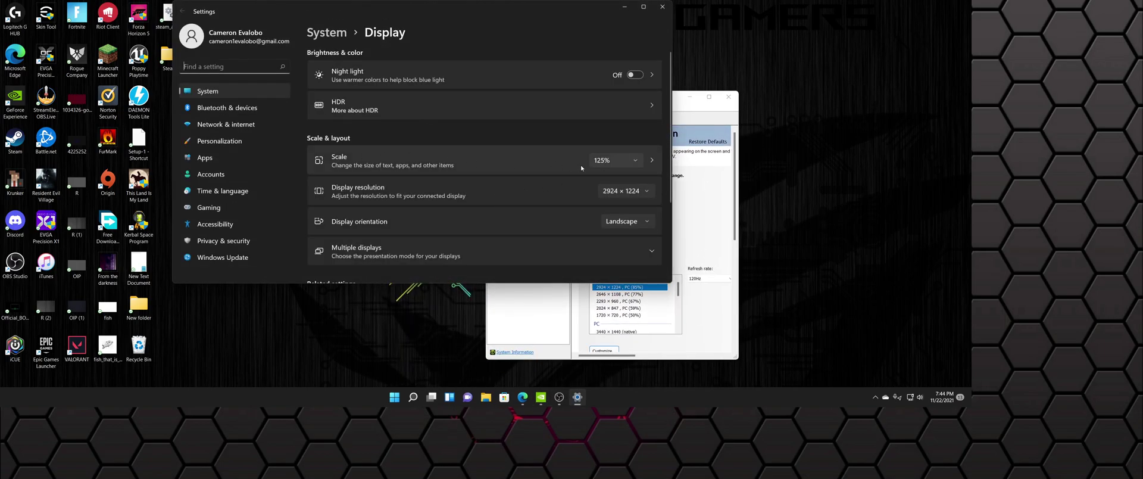
click(614, 160)
click(625, 144)
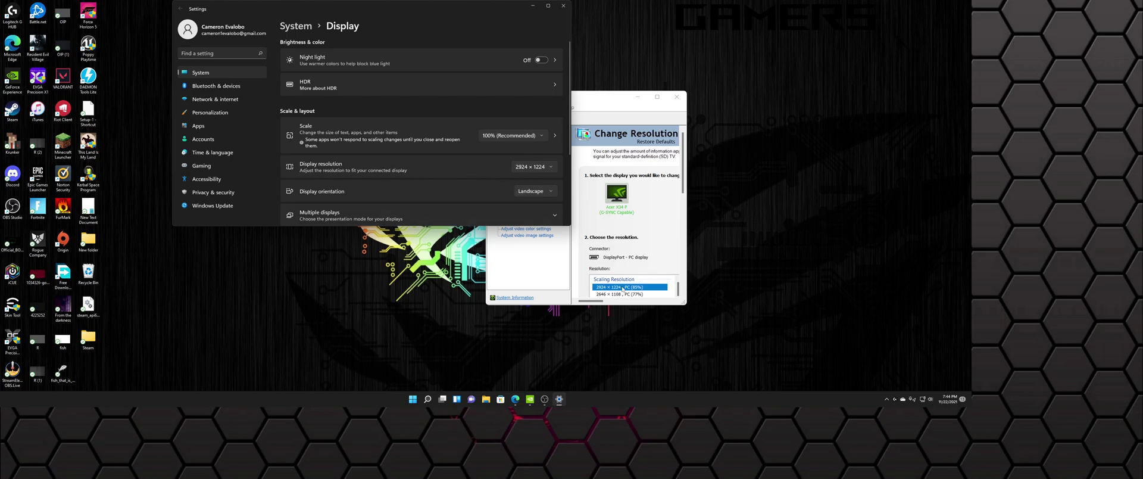
Check the display resolution list without changing it, then bring NVIDIA Control Panel to the front
click(533, 167)
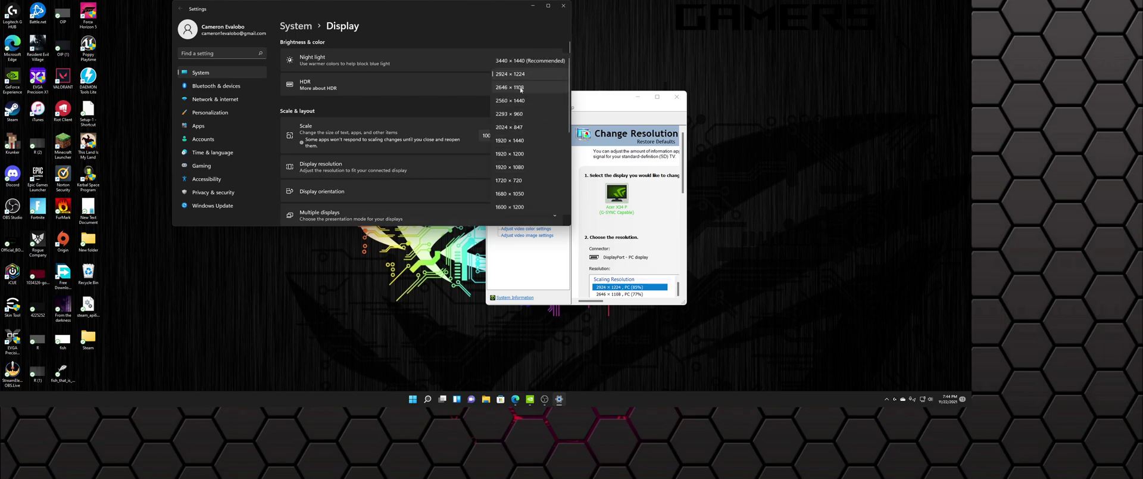
click(403, 84)
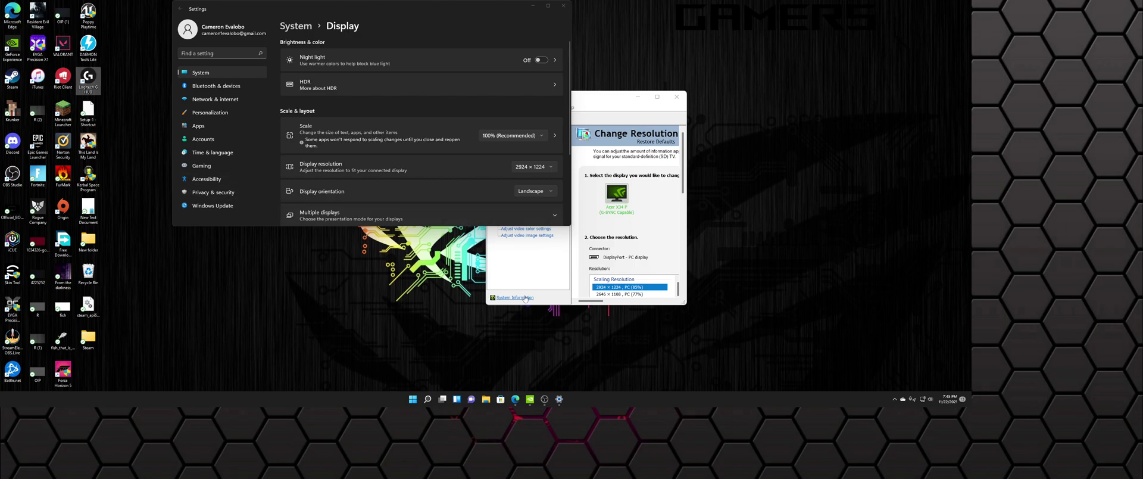
click(638, 246)
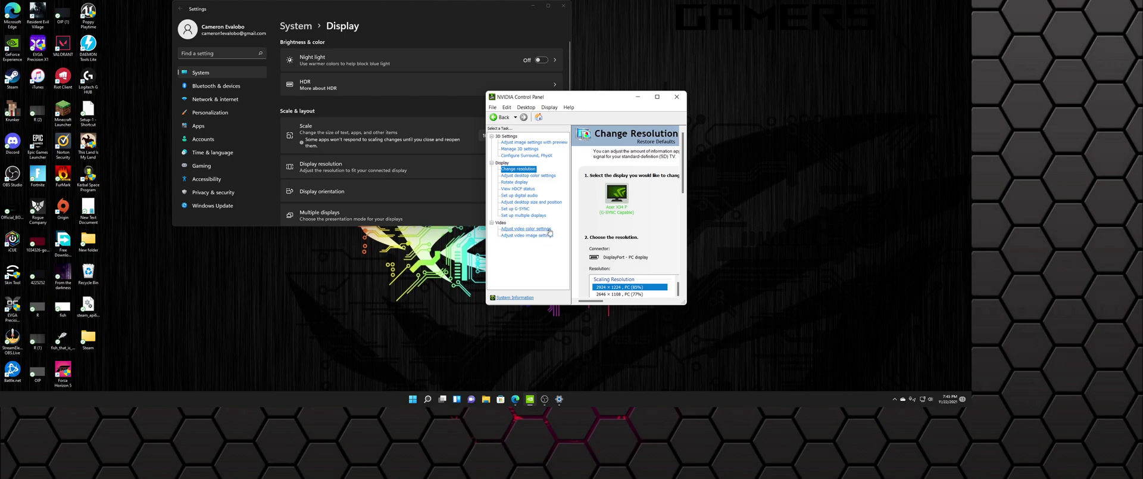
Maximize the window, set Image Scaling On (GPU Scaling & Sharpening) at 25%, and return to Change Resolution
click(658, 96)
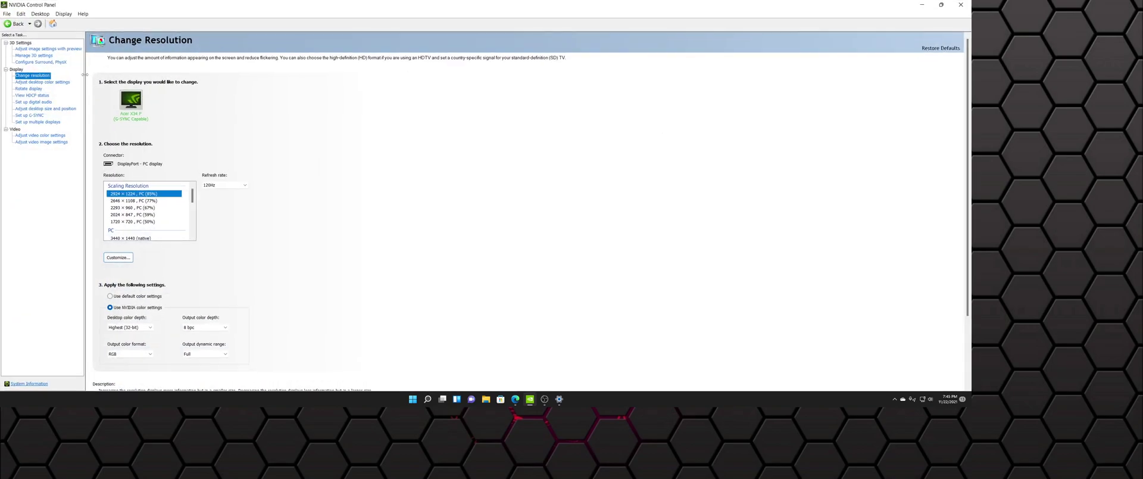
click(50, 49)
click(34, 55)
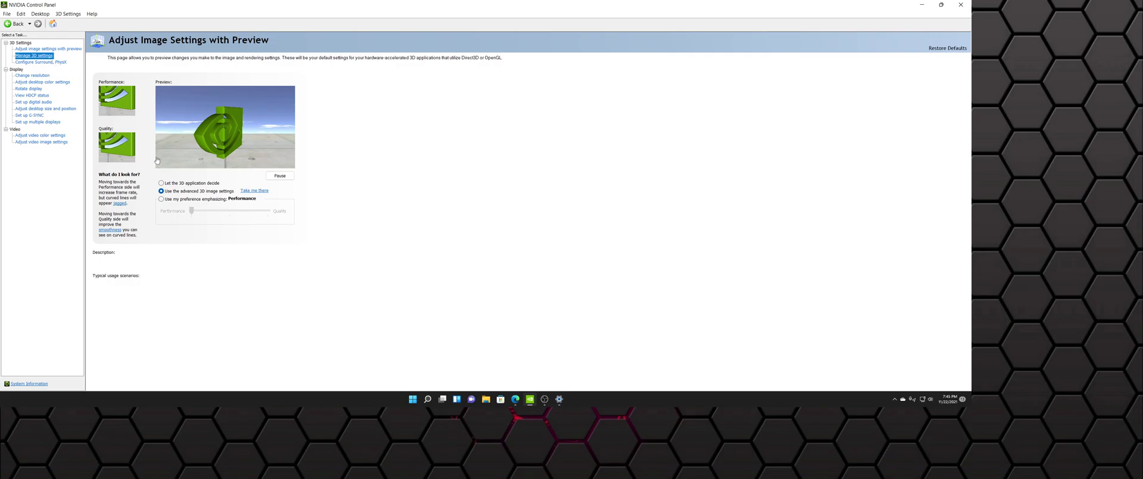
click(135, 125)
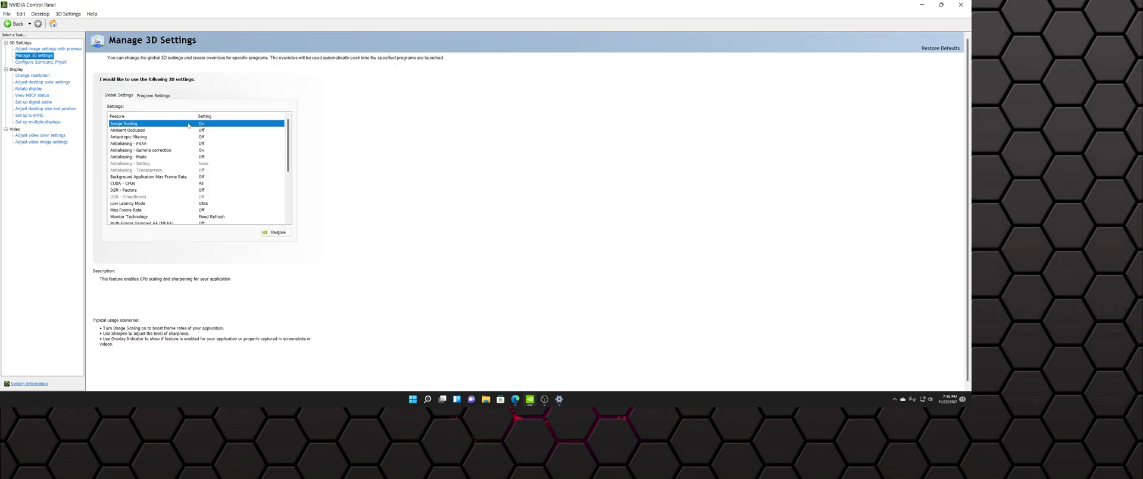
click(206, 123)
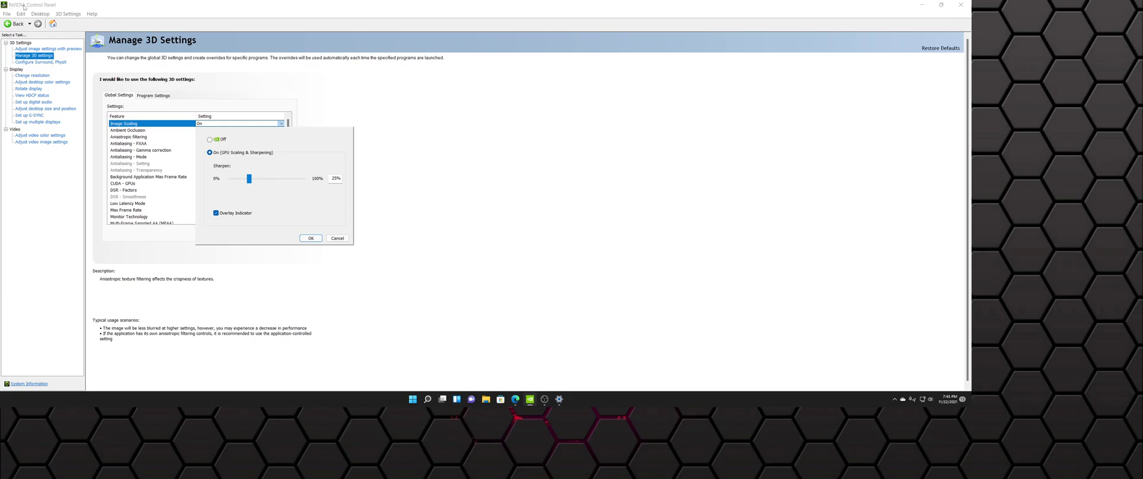
click(311, 238)
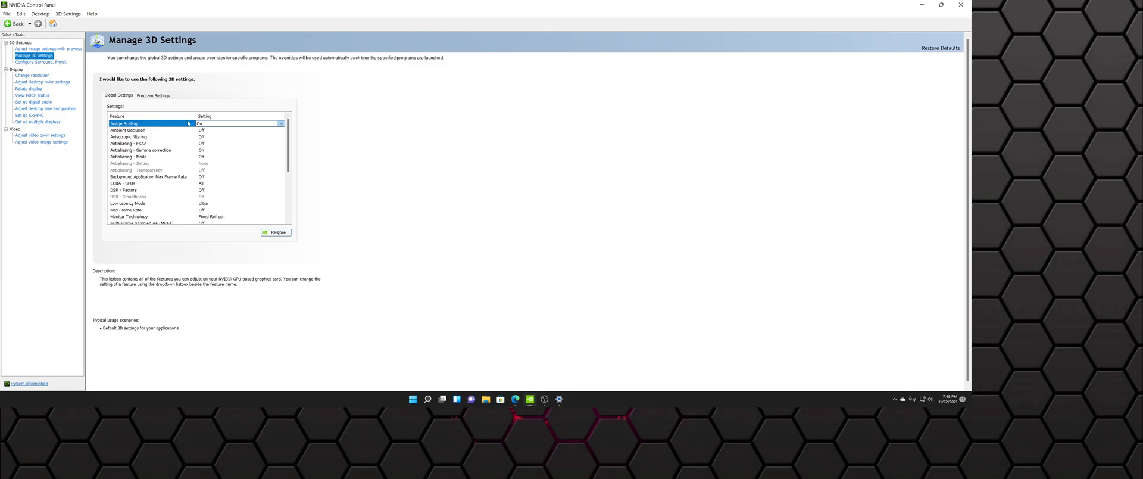
click(32, 75)
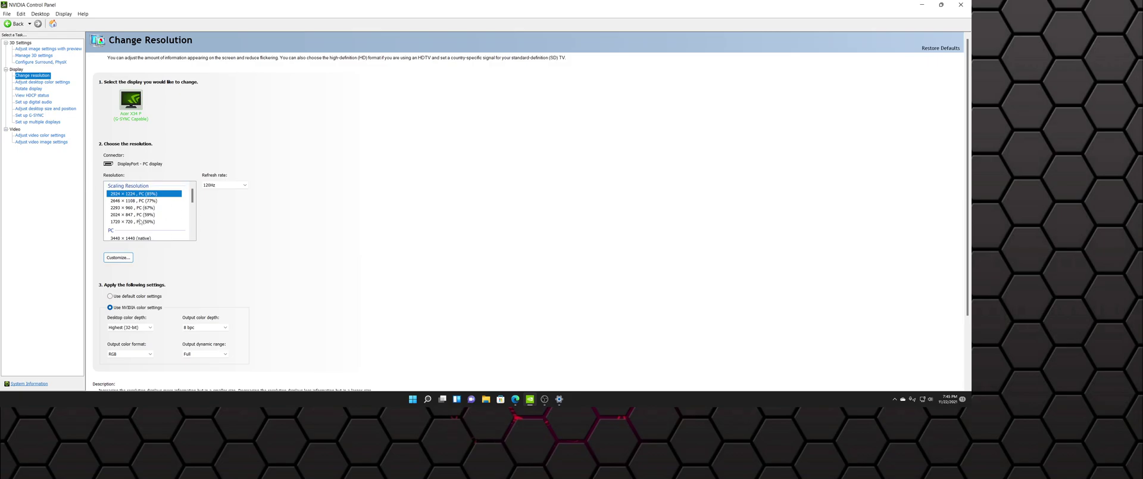
Step through the scaling resolutions via 2646 × 1108 and 2293 × 960, picking 2024 × 847 (59%)
click(135, 200)
key(Down)
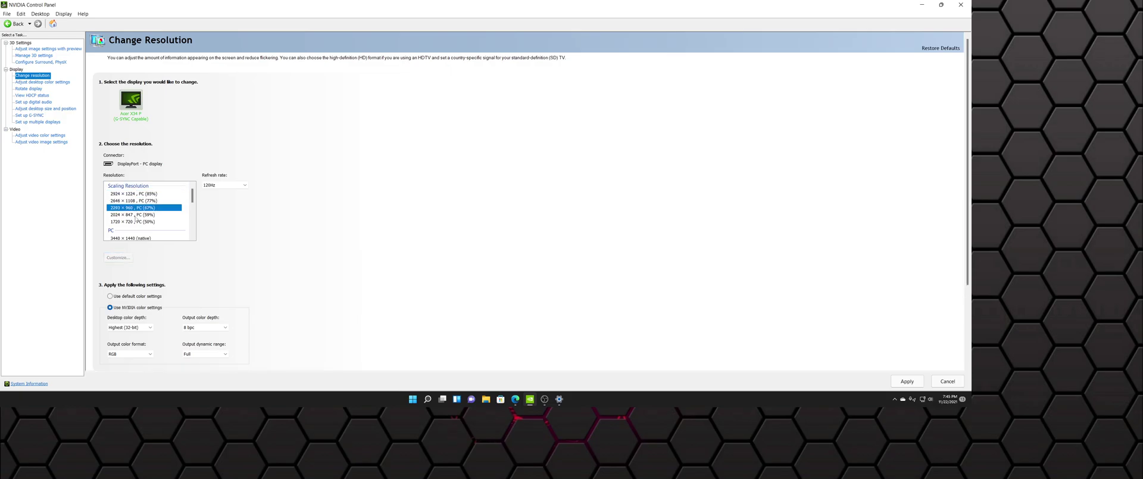
key(Down)
key(Up)
click(136, 195)
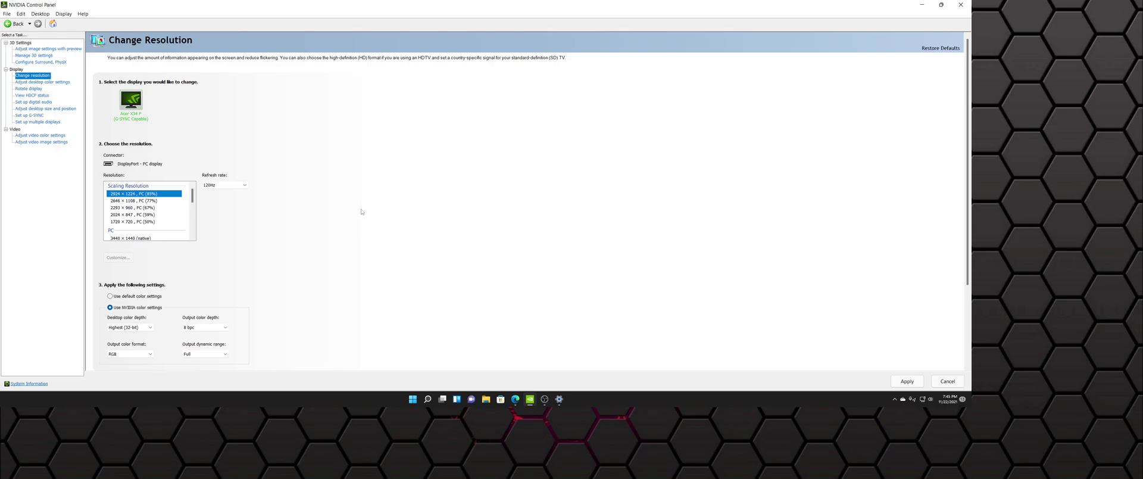
click(153, 201)
click(156, 207)
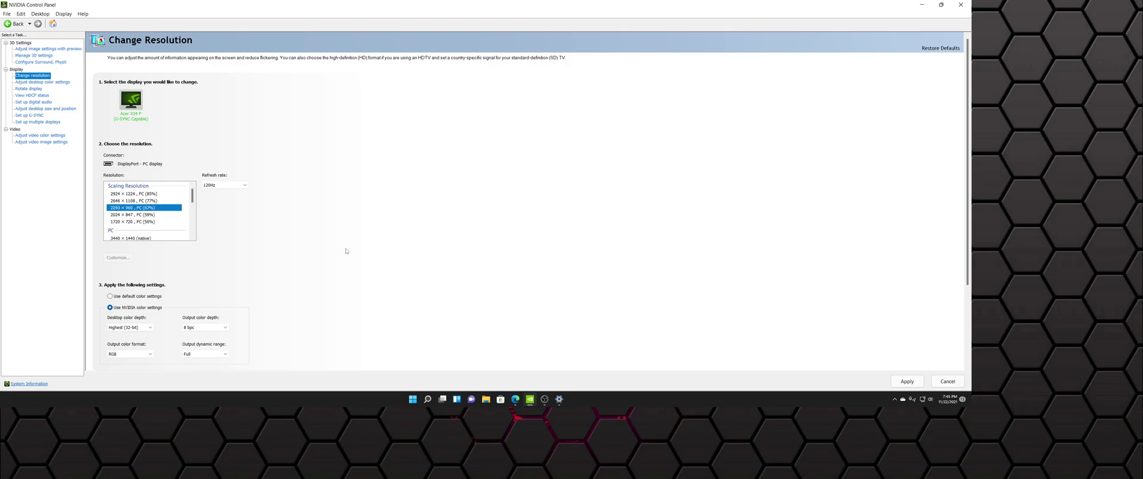
click(164, 214)
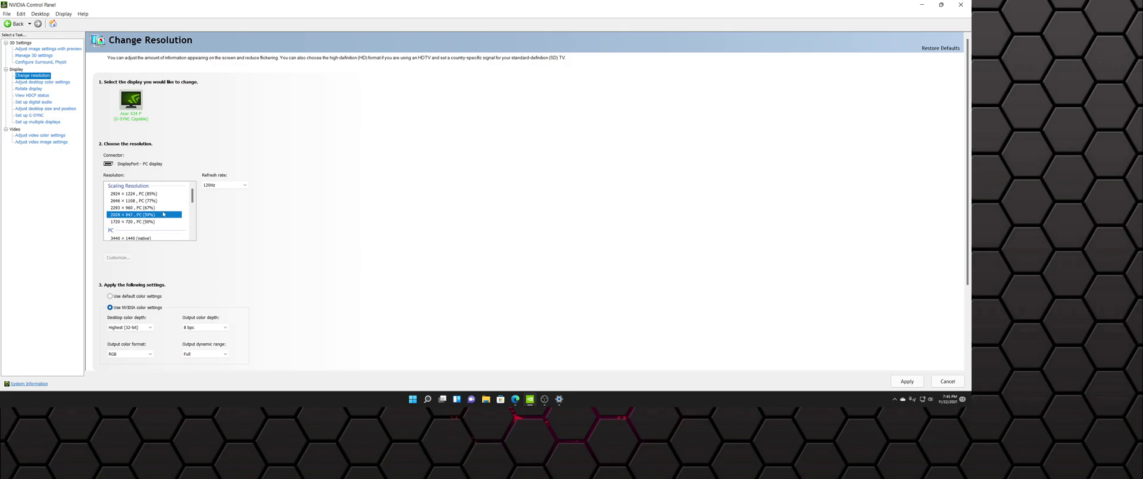